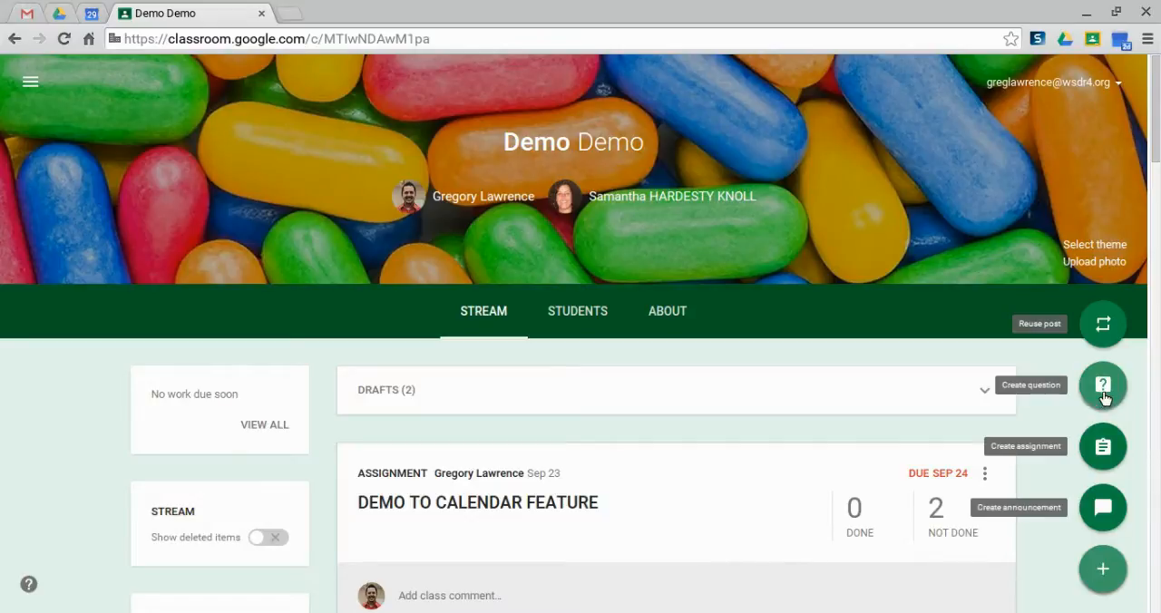
Open a blank assignment form in the Demo class and close it without assigning anything
click(1102, 462)
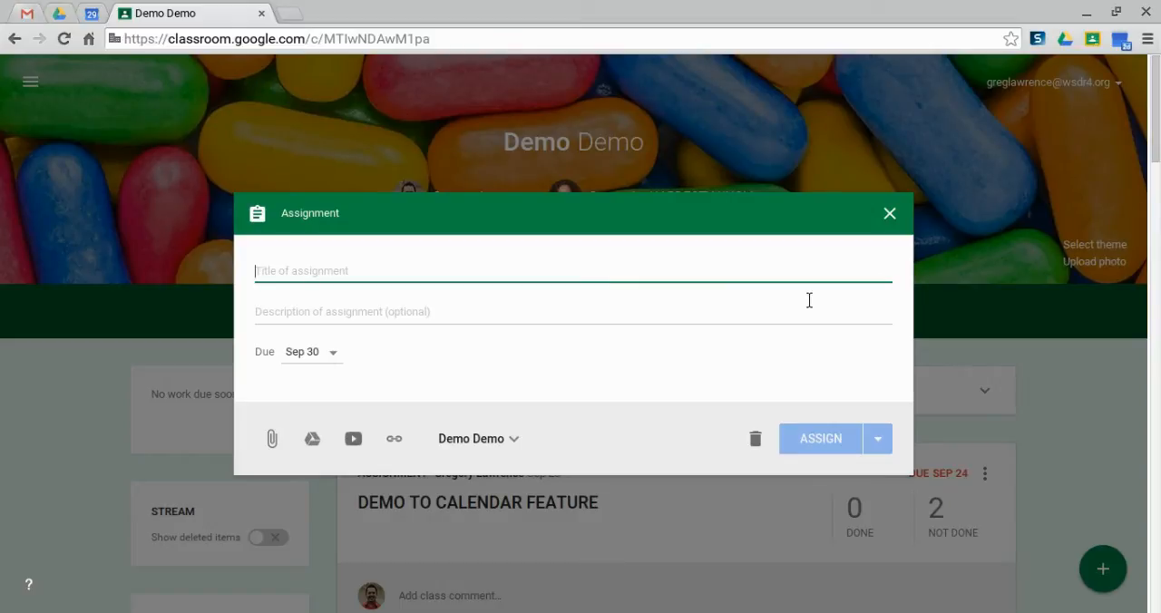
click(888, 215)
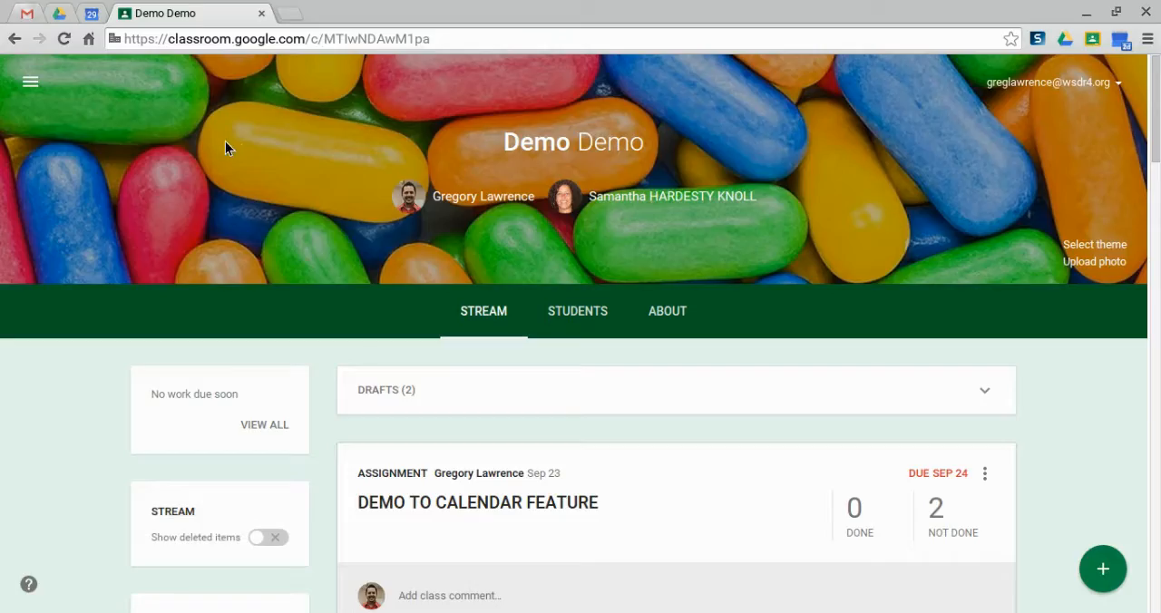
View the Classroom calendar for the week of Sep 20 - Sep 26, 2015 and check the class filter choices
click(30, 87)
scroll(127, 181, up, 3)
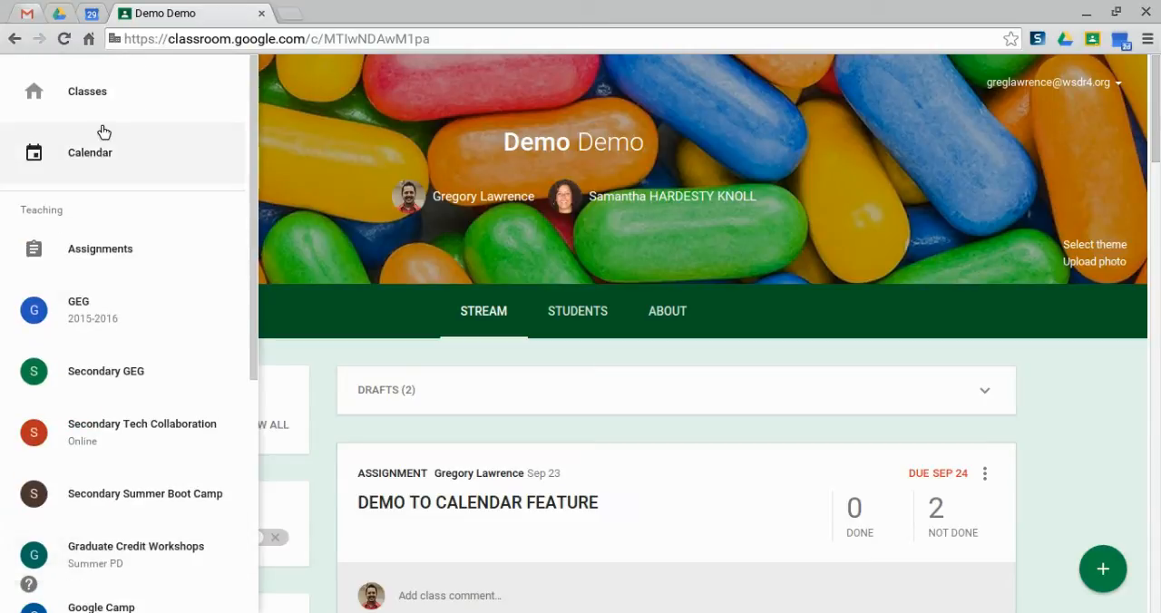
click(101, 163)
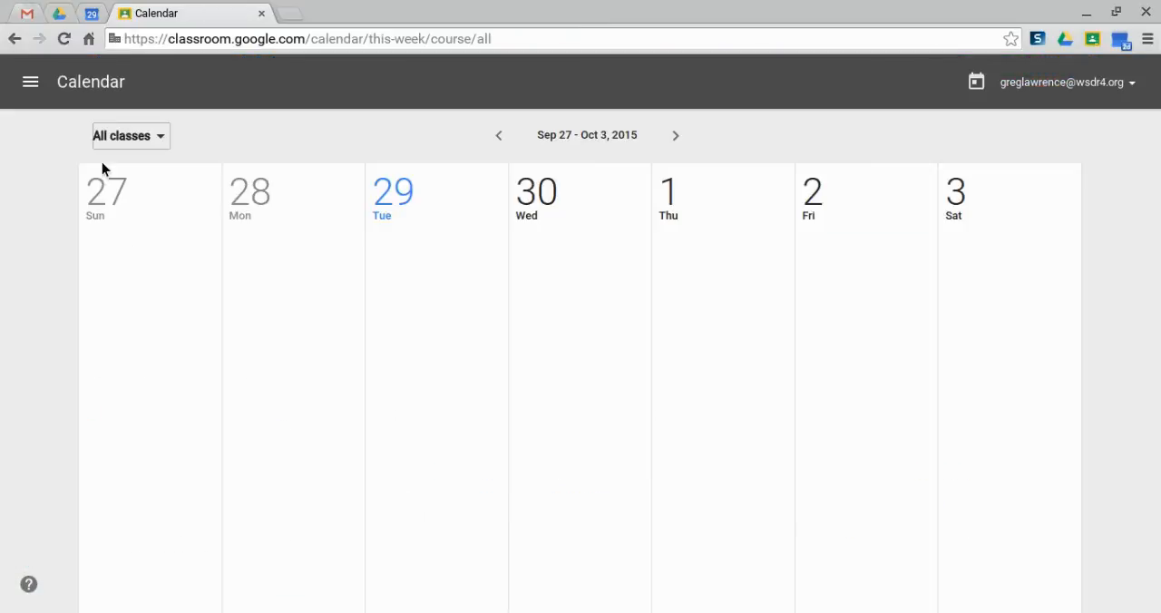
click(498, 136)
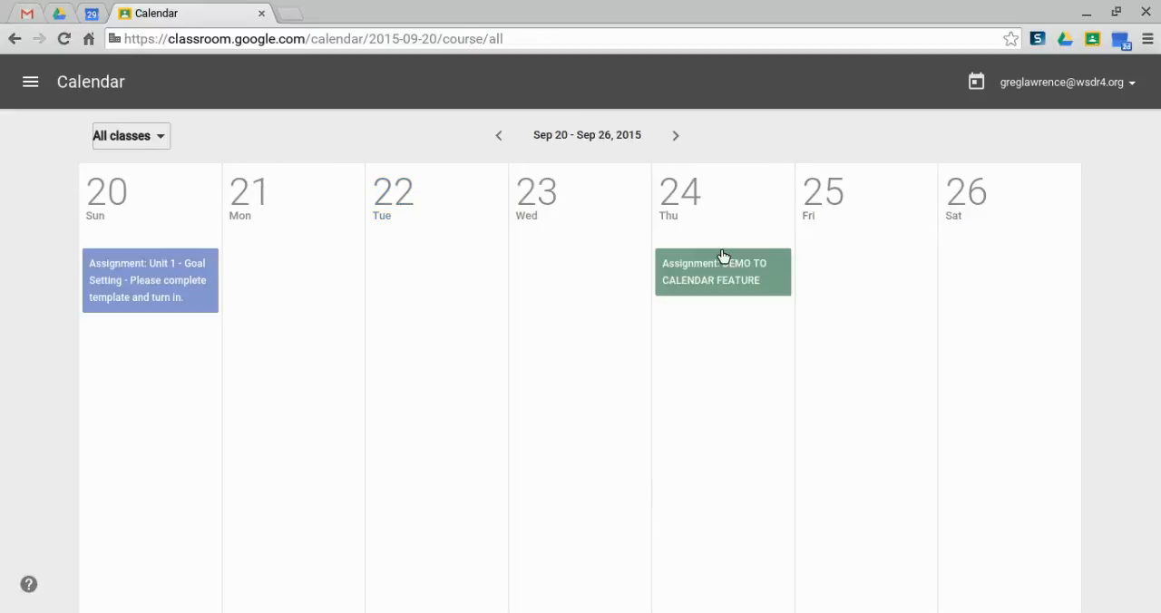
click(159, 136)
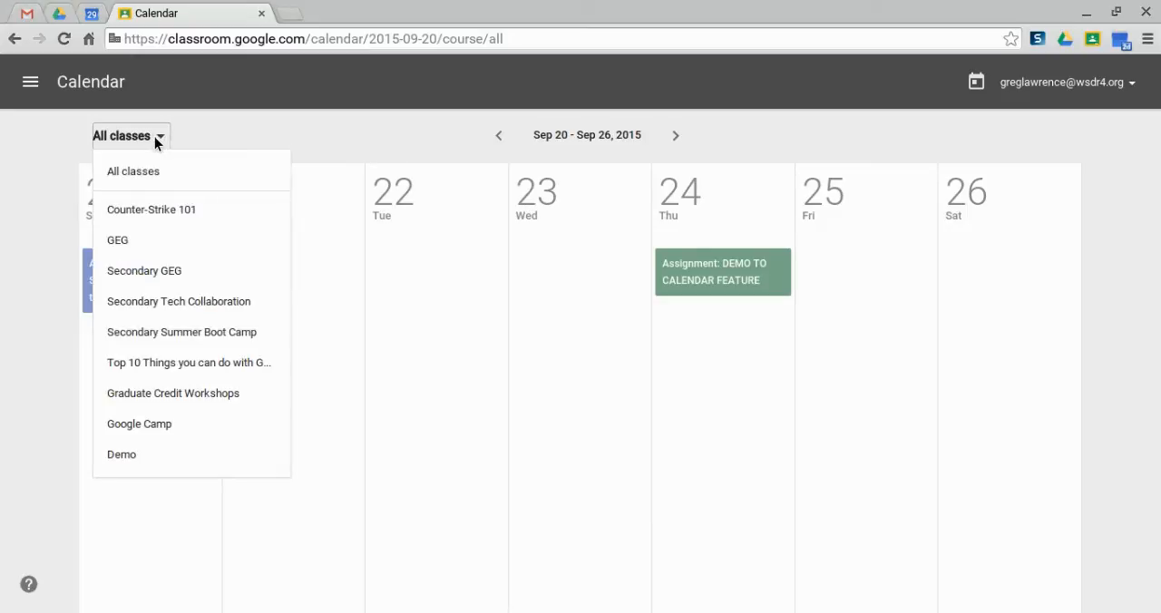
click(311, 129)
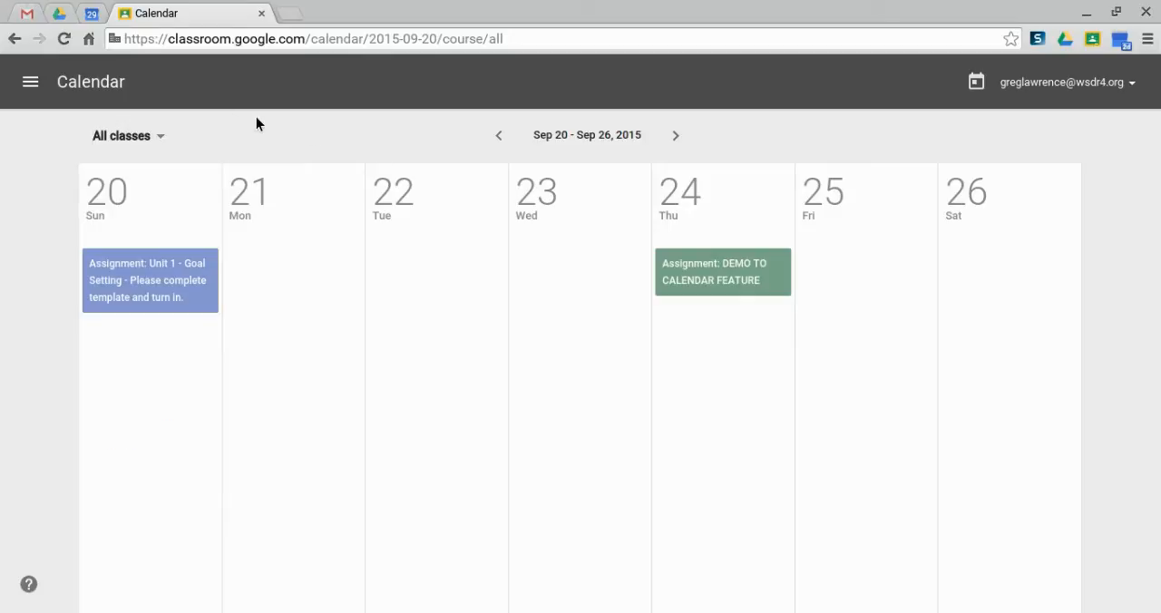
Return to the Demo class and view the calendar links on its About page
click(30, 81)
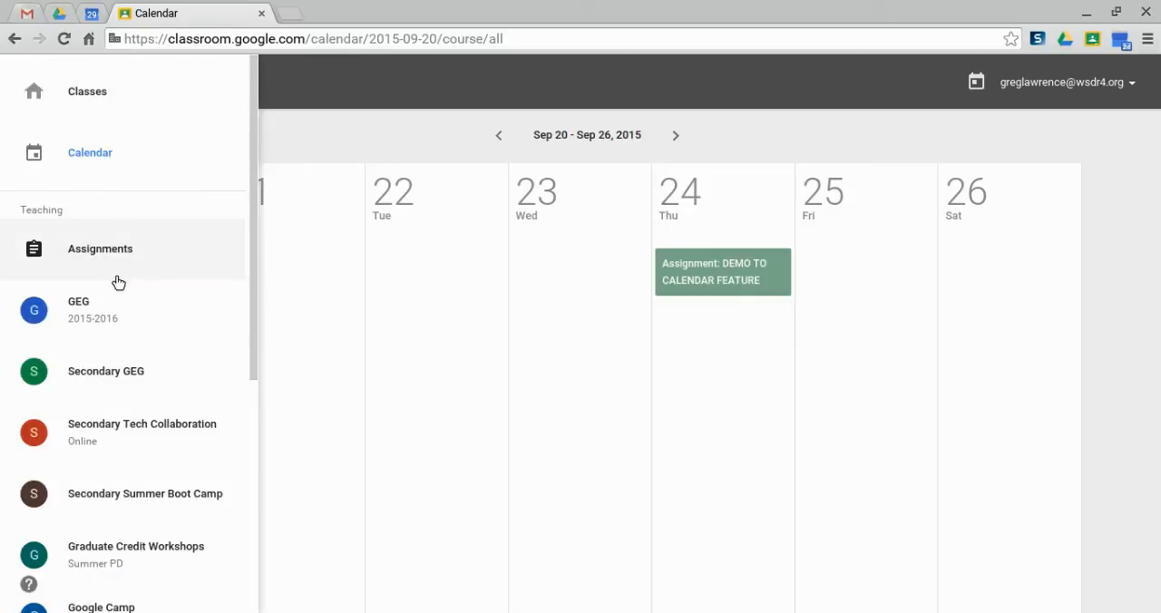
scroll(114, 318, down, 1)
scroll(104, 557, down, 2)
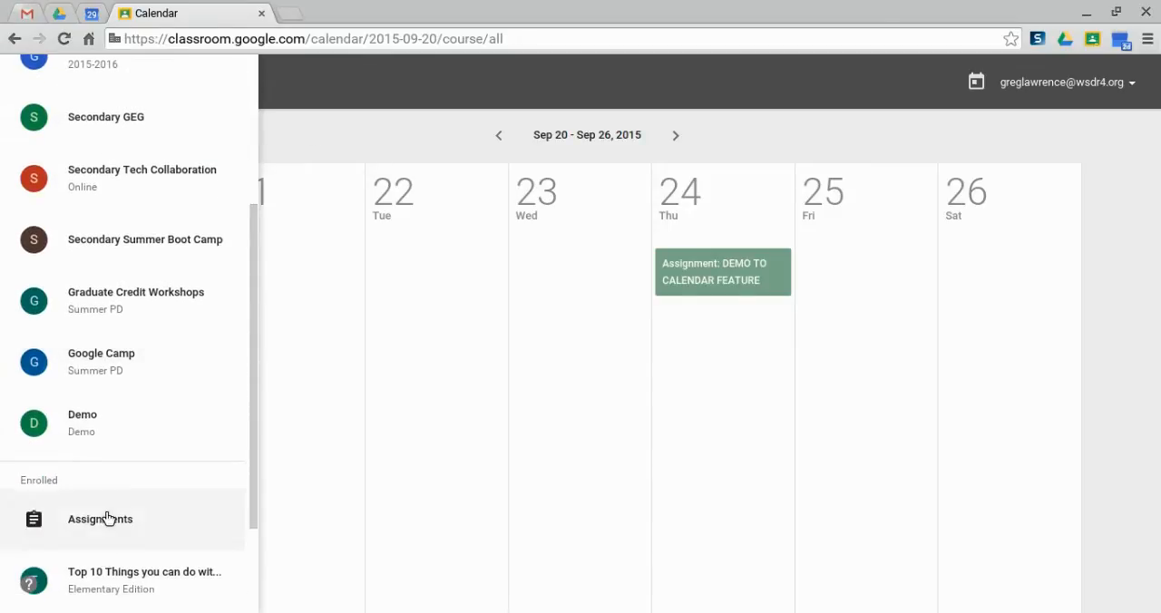
click(127, 431)
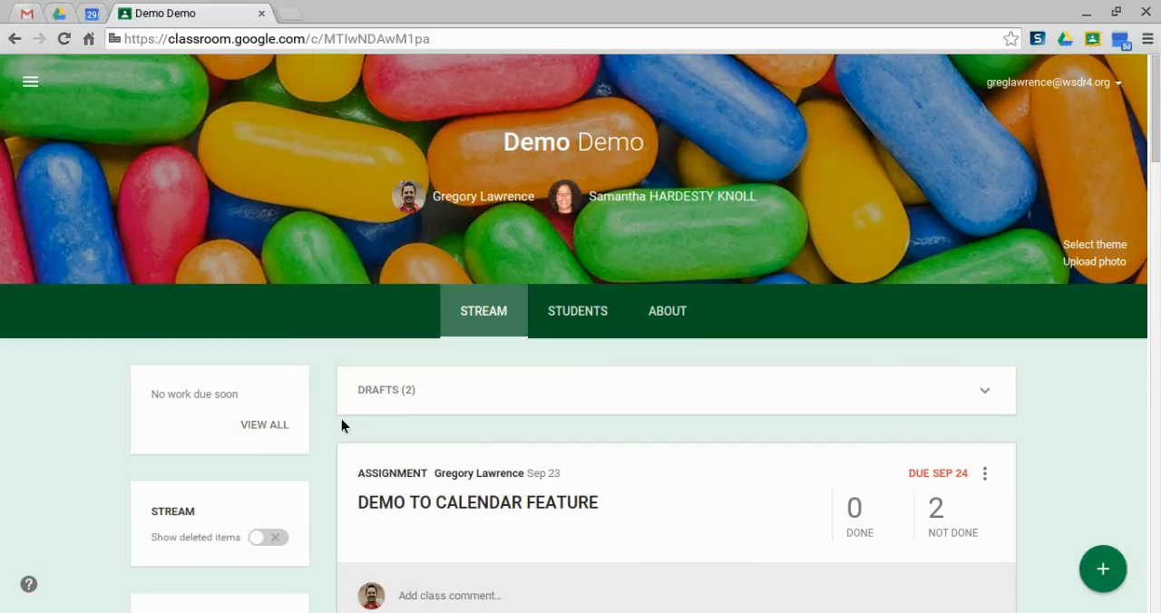
click(661, 311)
scroll(626, 330, down, 3)
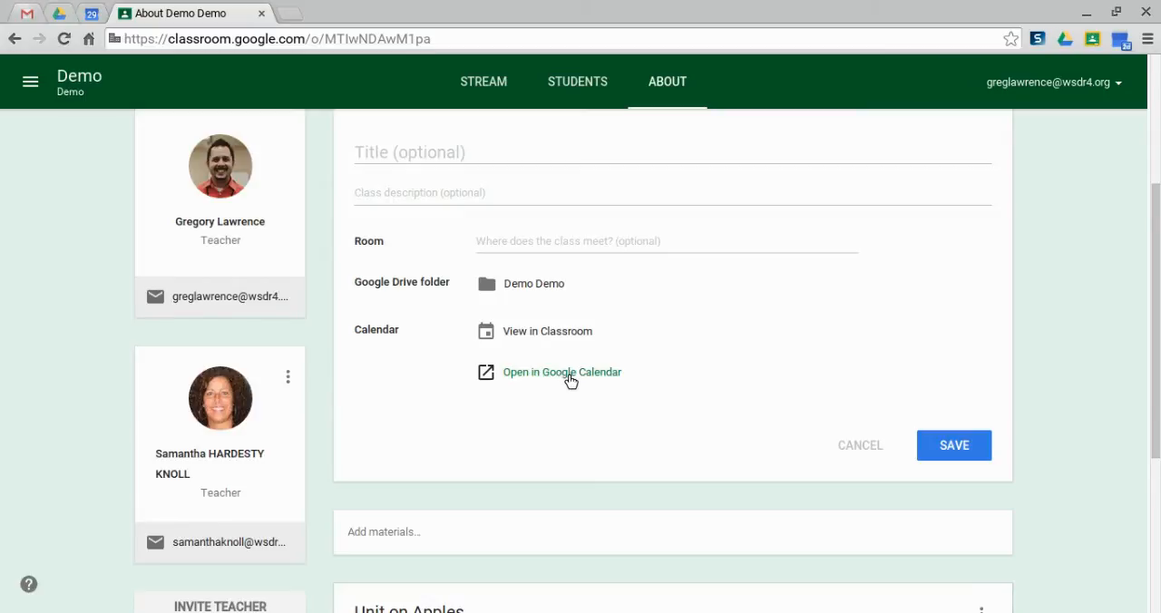
Switch to Google Calendar and locate the Demo Demo calendar among the personal calendars
click(91, 13)
scroll(124, 404, down, 2)
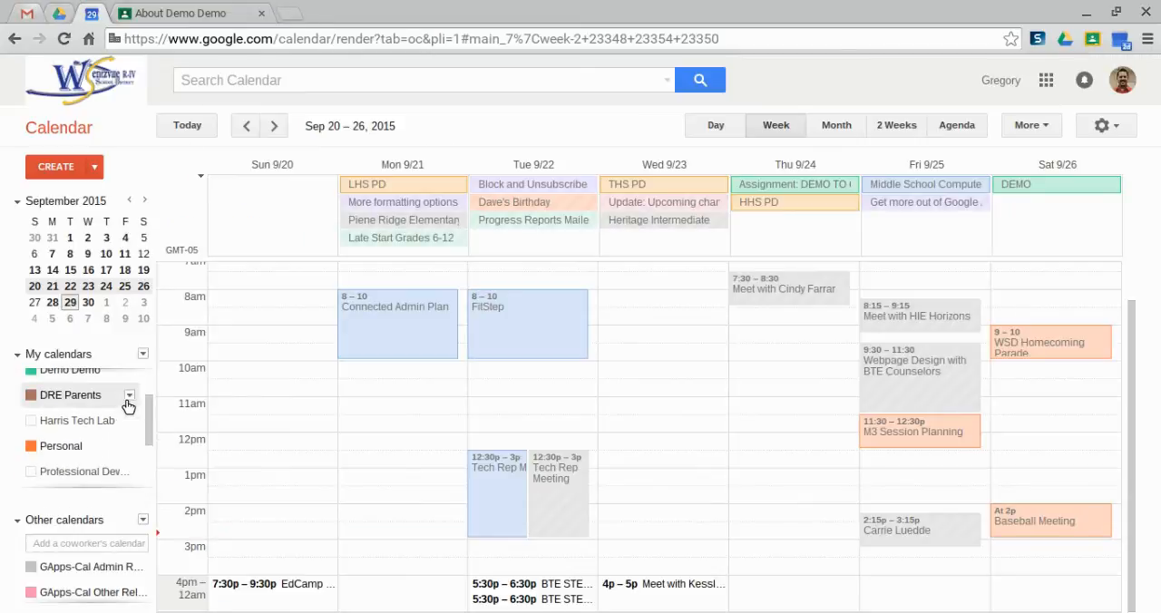
scroll(91, 440, up, 2)
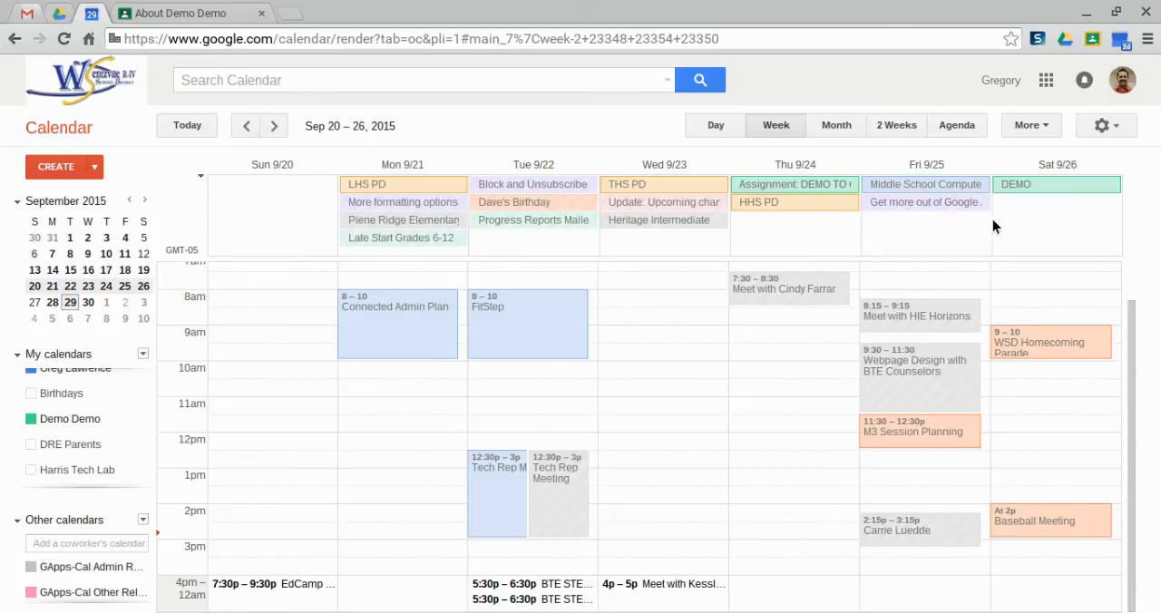
Create a "Homecoming" event on Saturday, October 3, from 9:30am to 10:30am in the Demo Demo calendar
key(n)
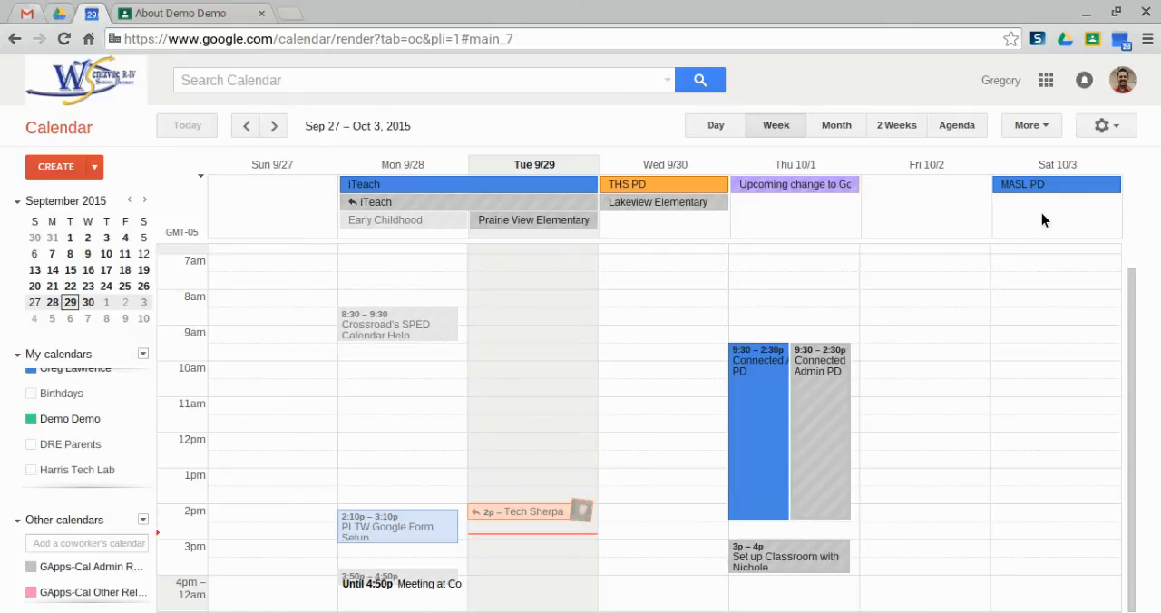
click(1047, 348)
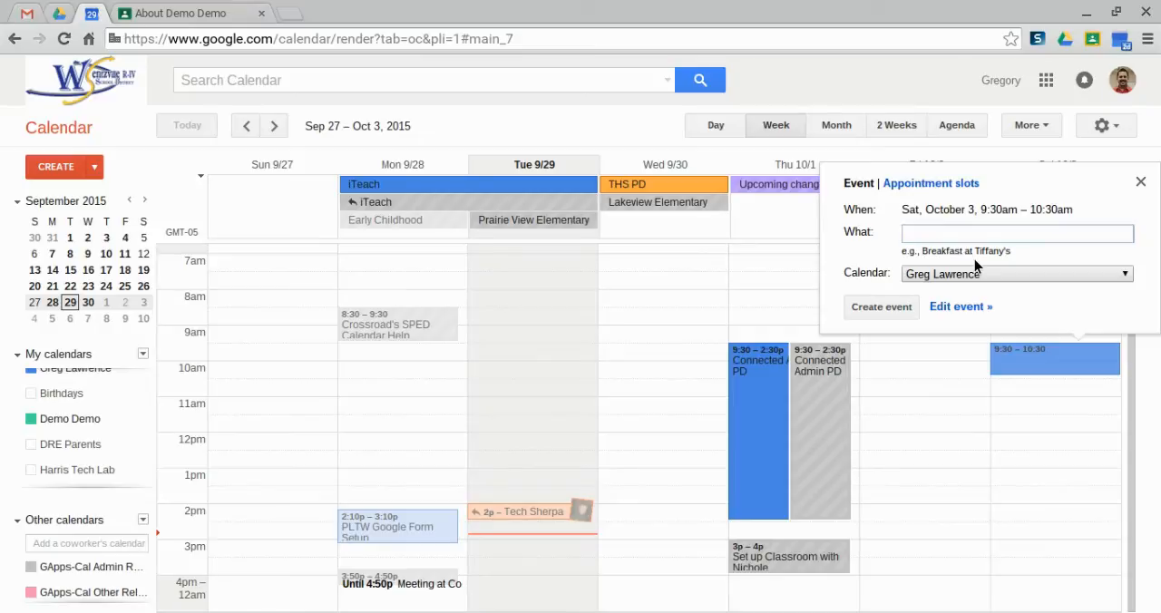
text(Homecoming)
key(Tab)
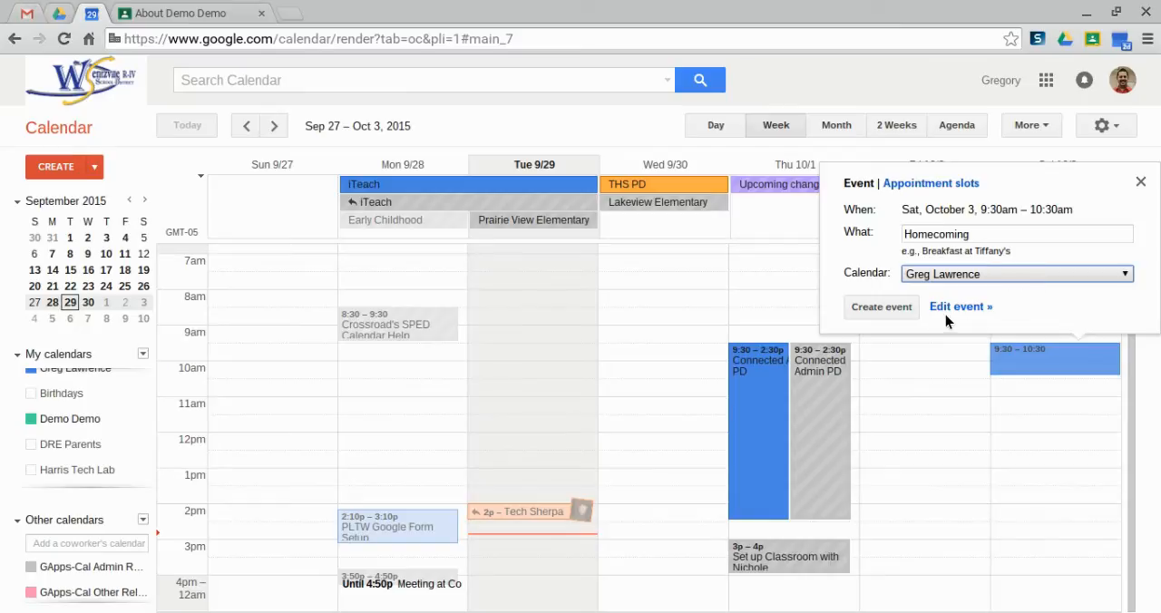
key(Down)
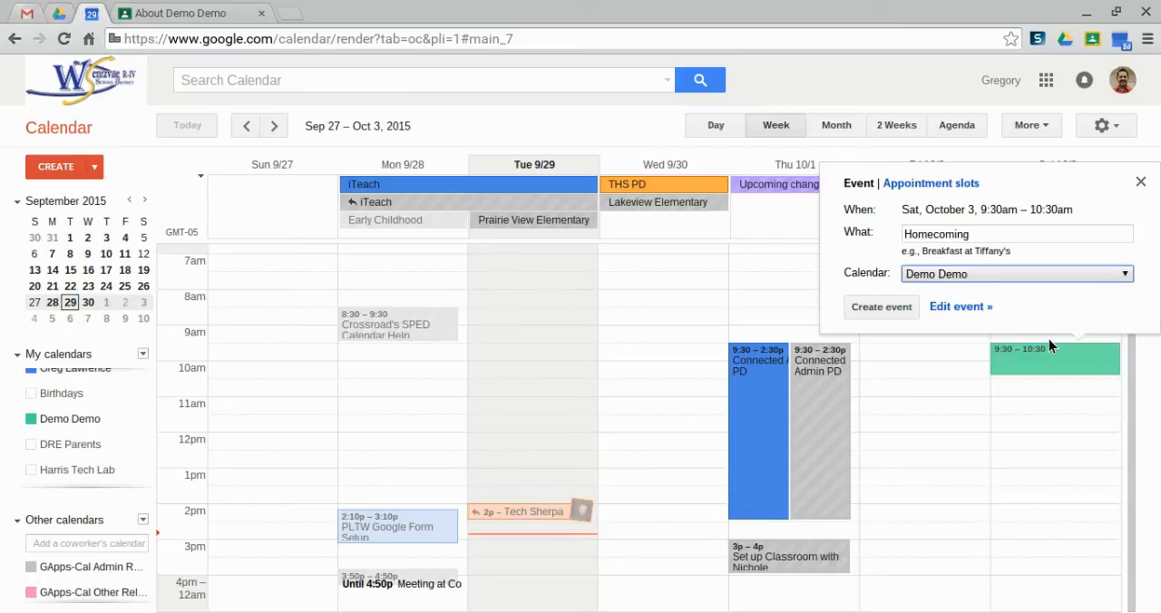
click(874, 305)
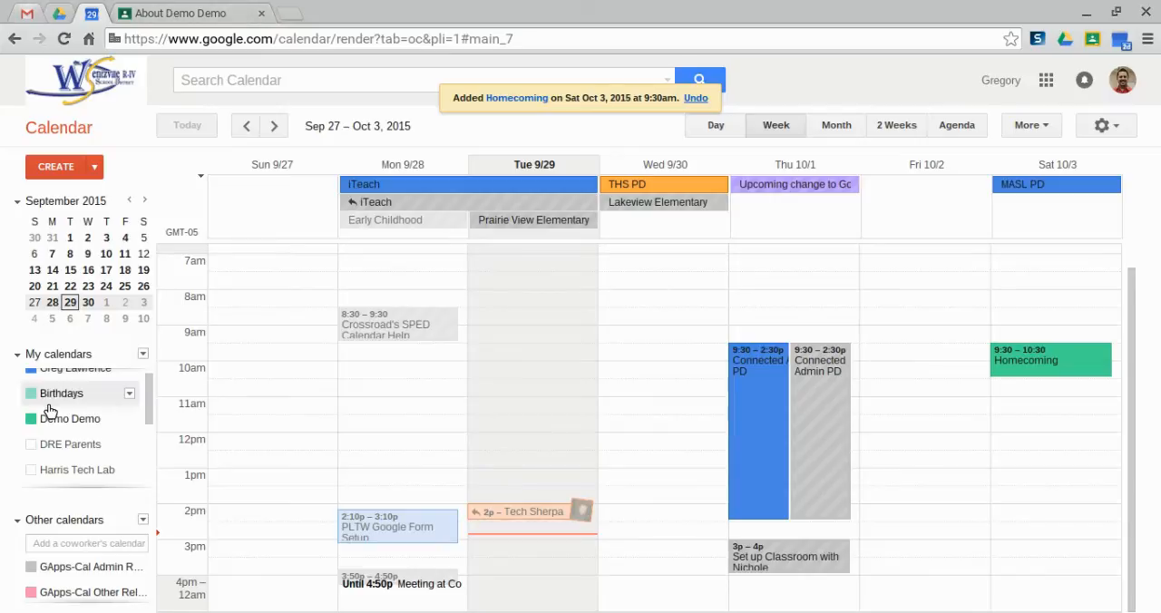
Open the settings for all calendars in Google Calendar and export the calendars as a zip file
click(186, 20)
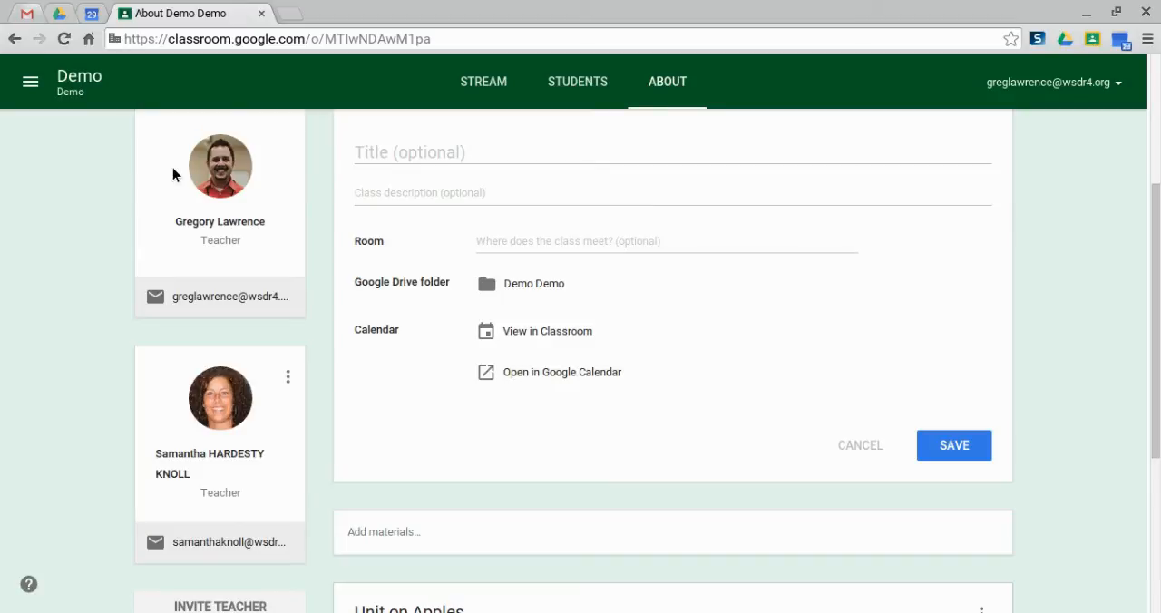
click(95, 14)
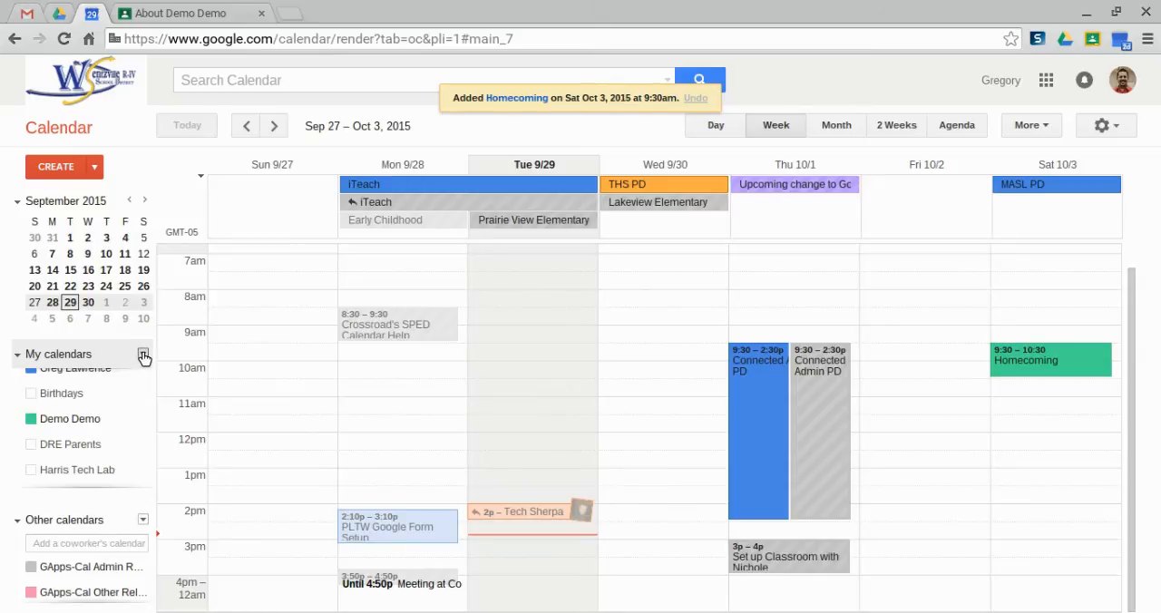
click(143, 354)
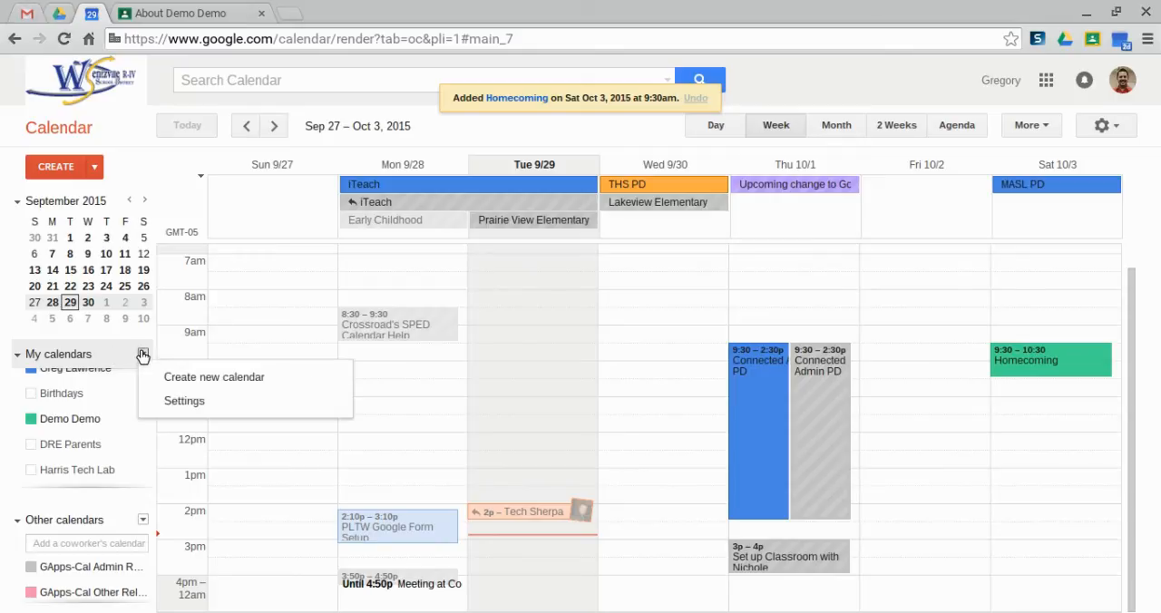
click(172, 401)
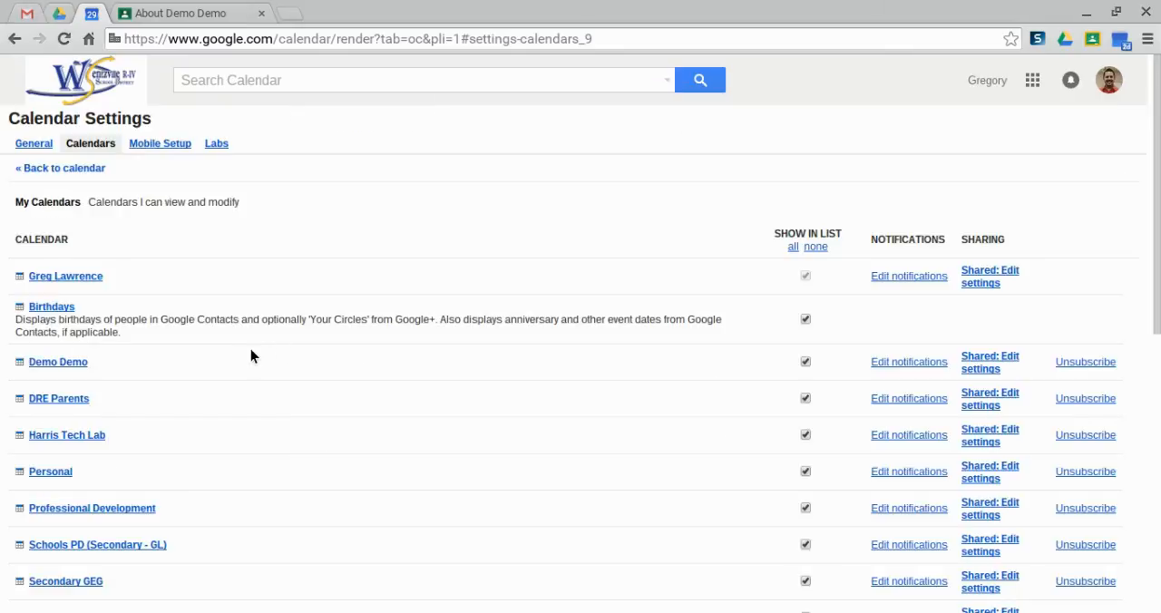
scroll(251, 312, down, 4)
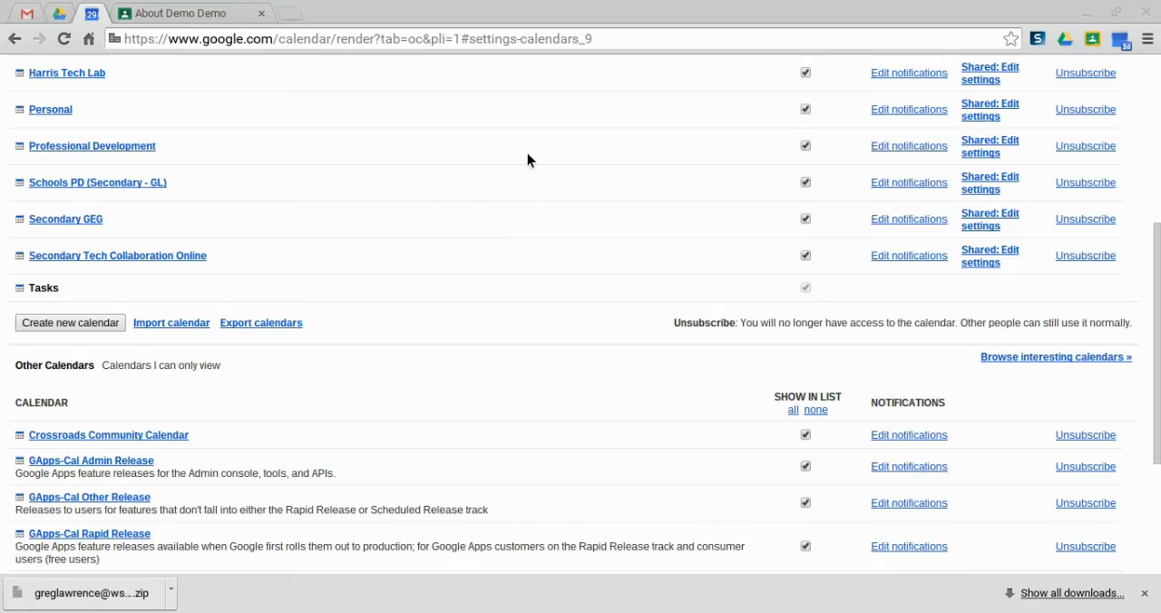
Import the Schools PD .ics file into the Demo Demo calendar
click(165, 11)
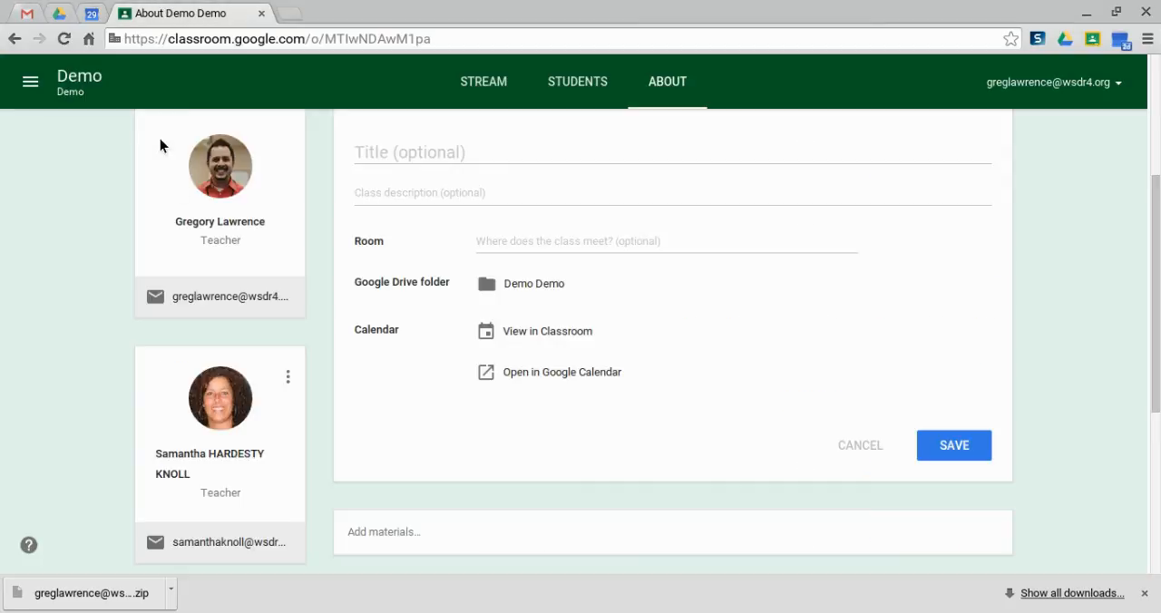
click(91, 12)
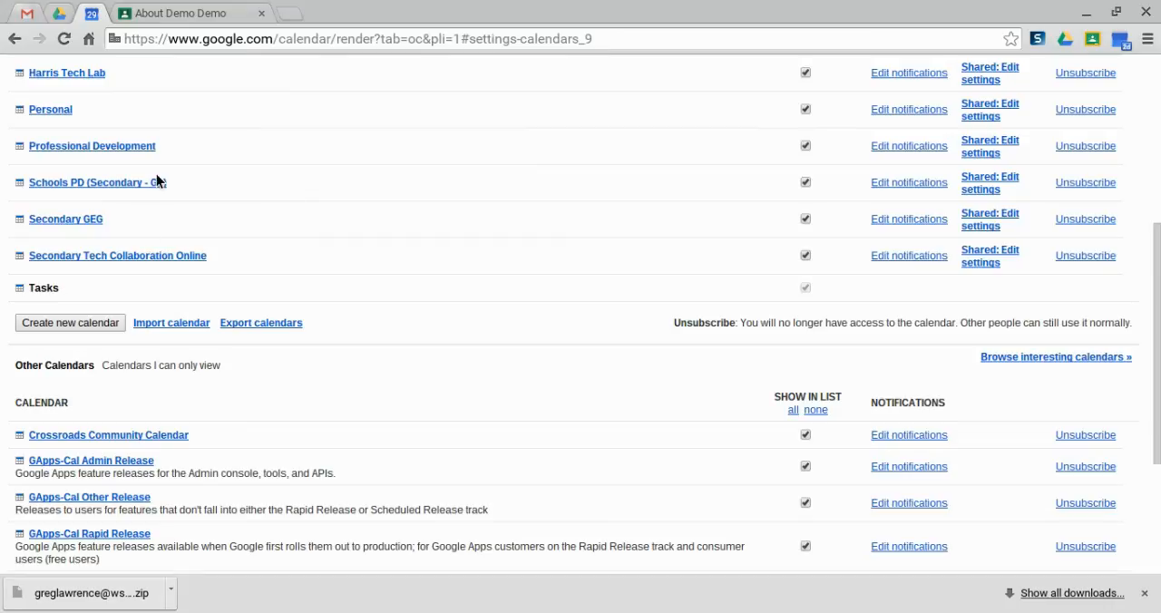
click(137, 324)
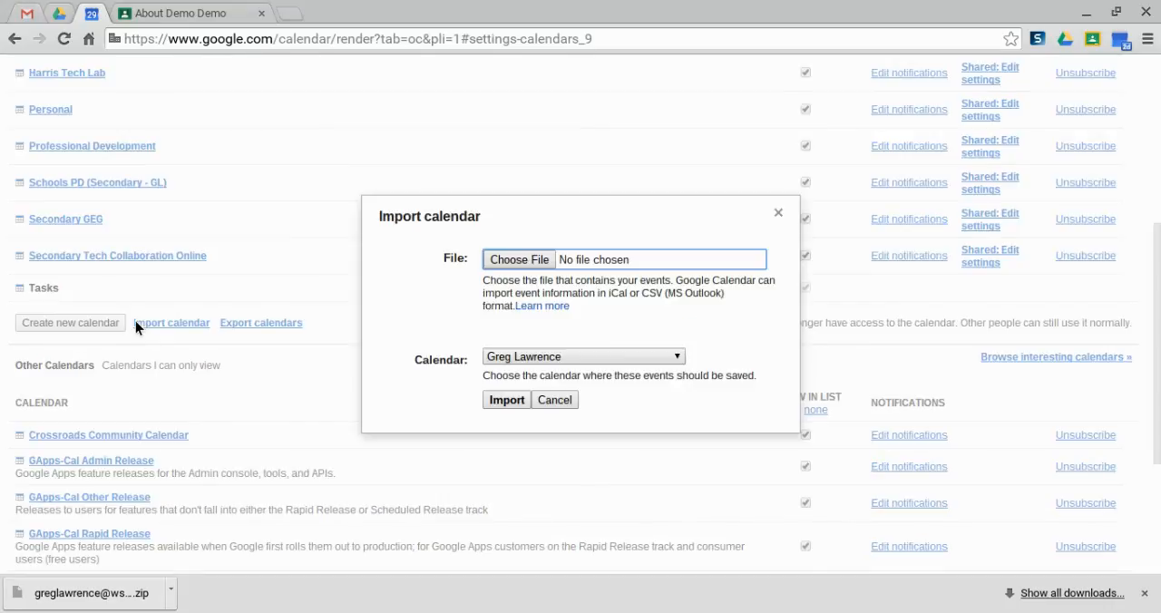
click(522, 262)
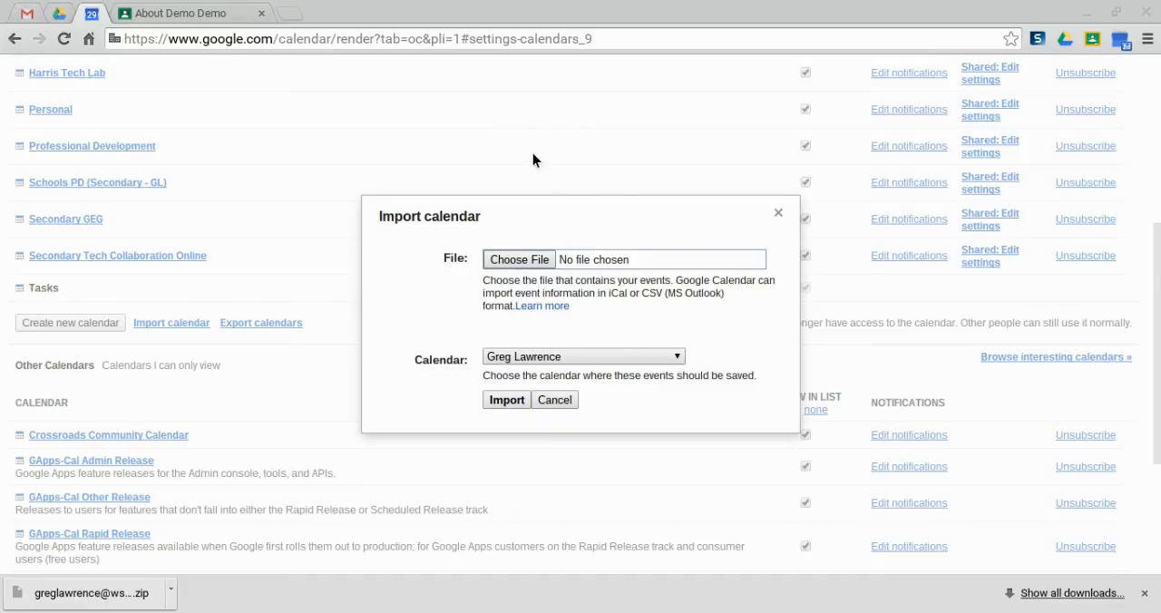
click(847, 562)
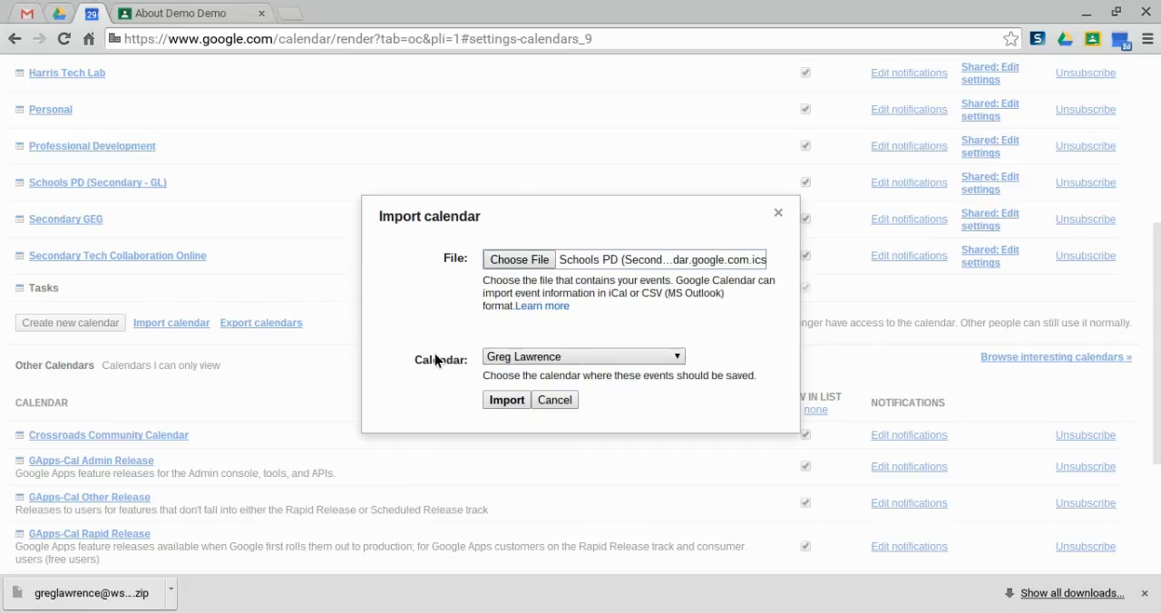
click(549, 381)
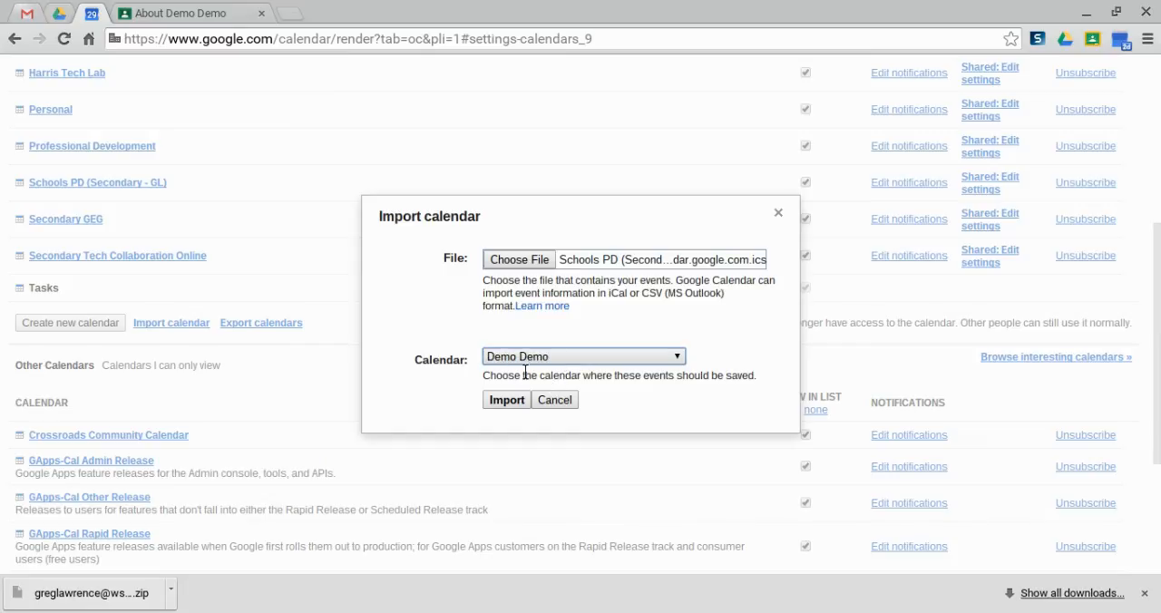
click(496, 402)
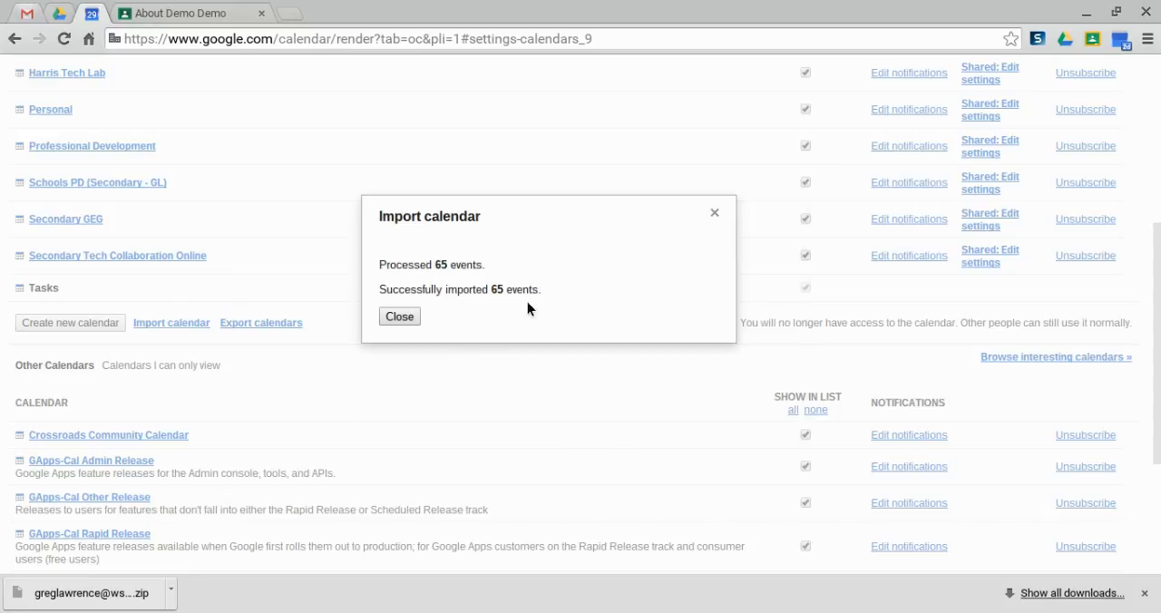
click(411, 315)
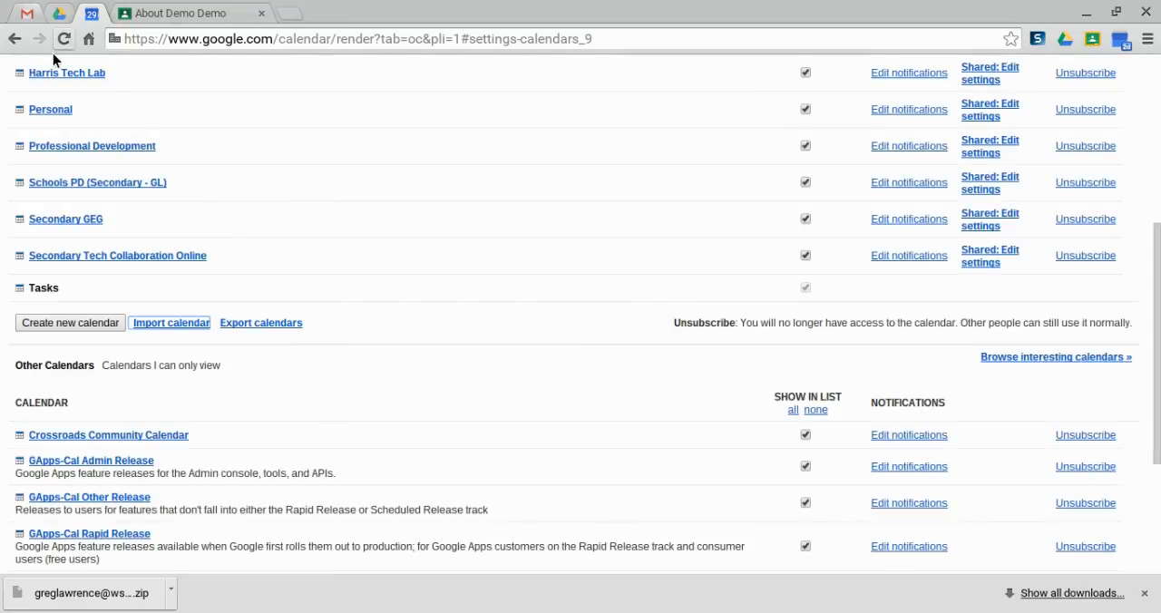
Return from the calendar settings to the week view, and briefly show and hide the Birthdays calendar
scroll(34, 129, up, 3)
scroll(34, 129, up, 3)
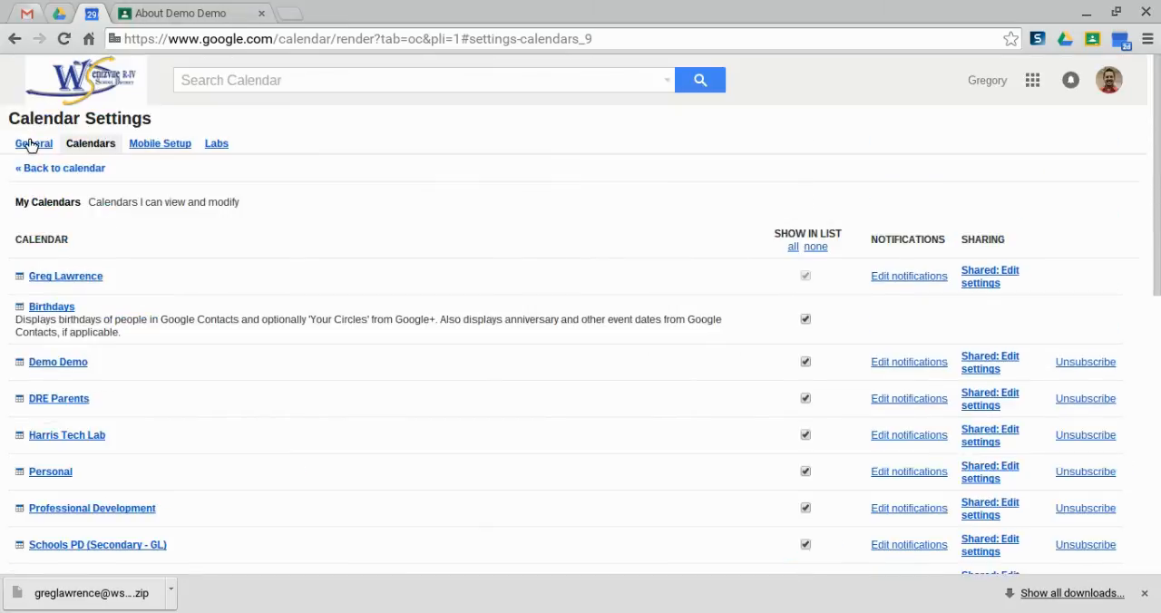
click(32, 168)
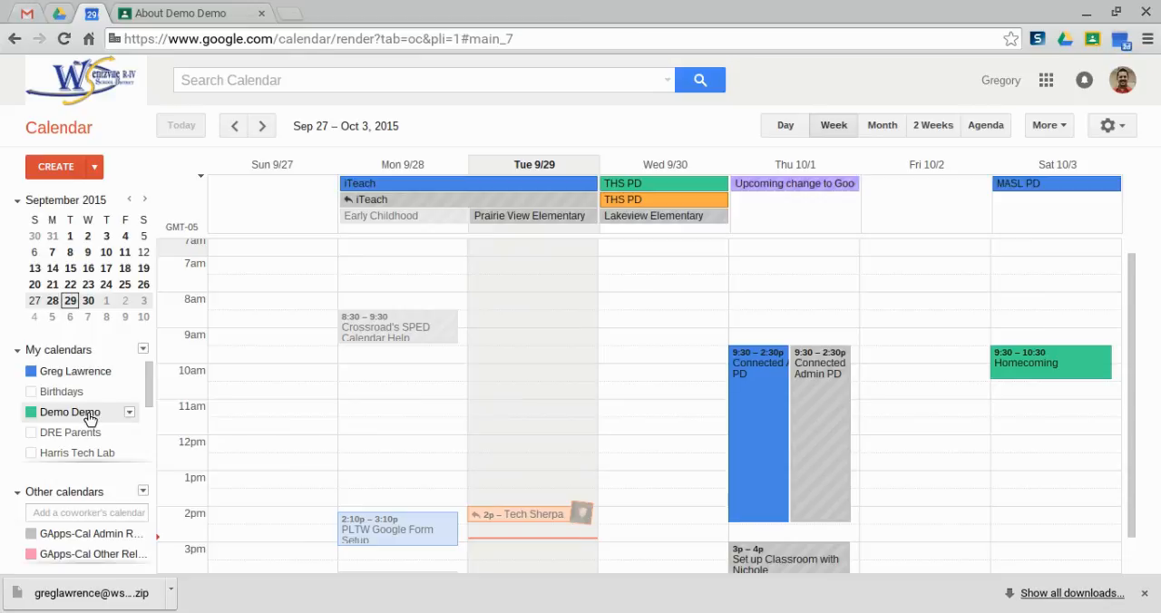
click(81, 393)
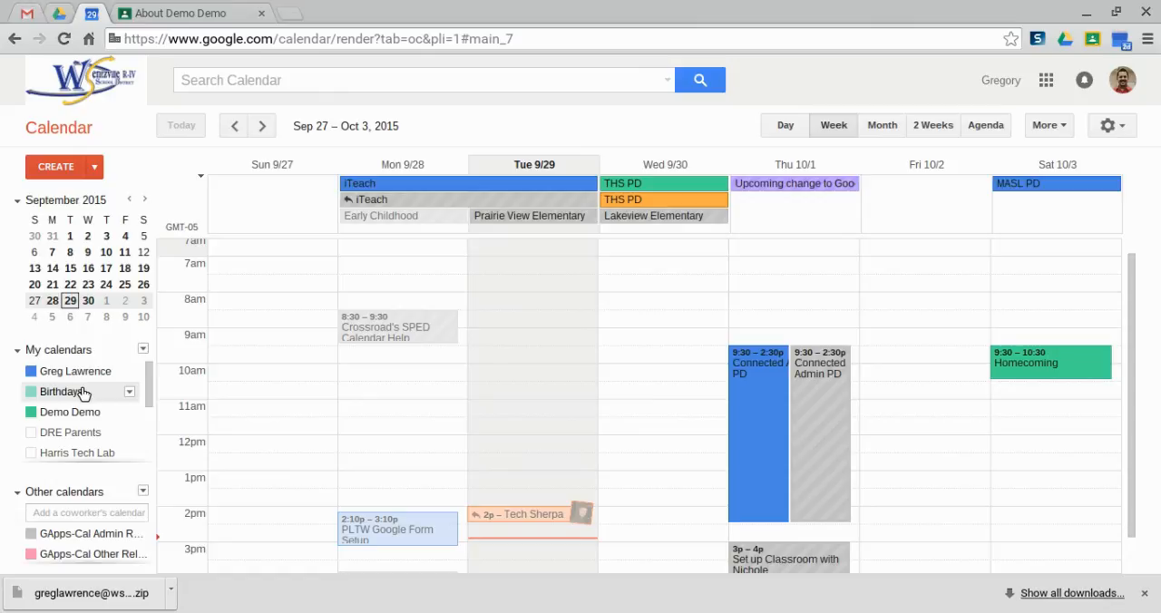
click(61, 396)
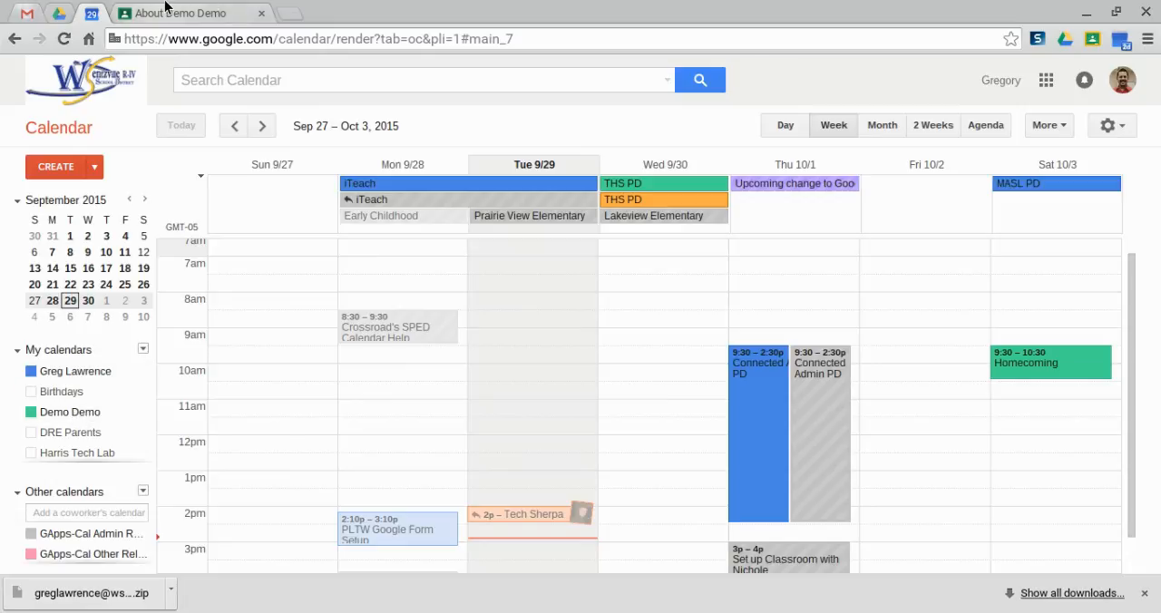
Switch to Google Classroom and open its calendar for all classes on the current week
click(165, 8)
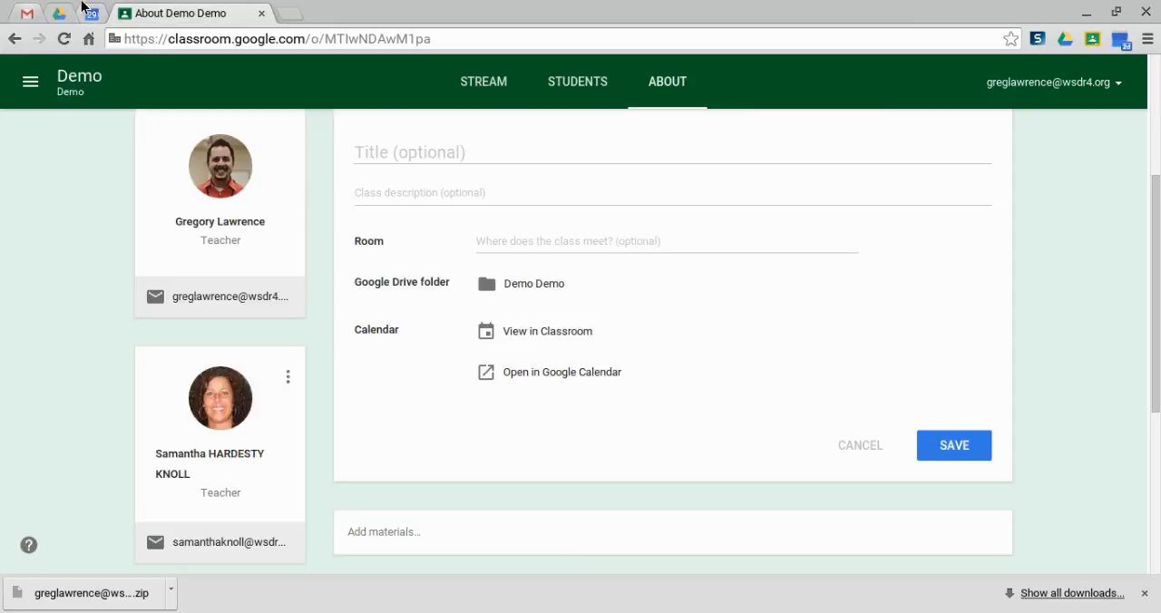
click(90, 13)
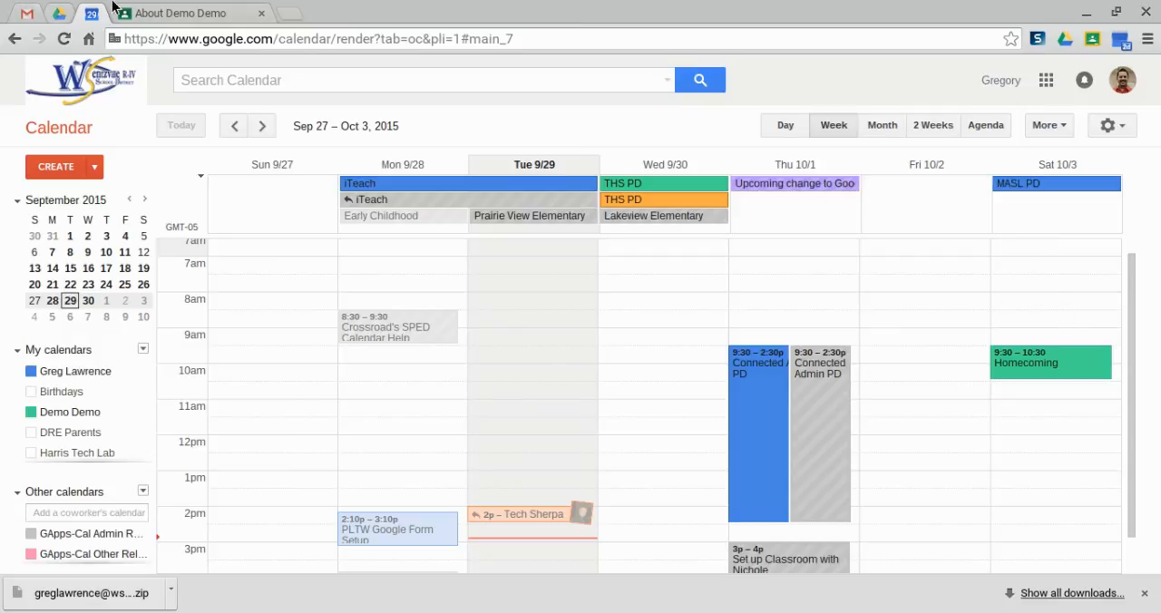
click(165, 11)
click(31, 84)
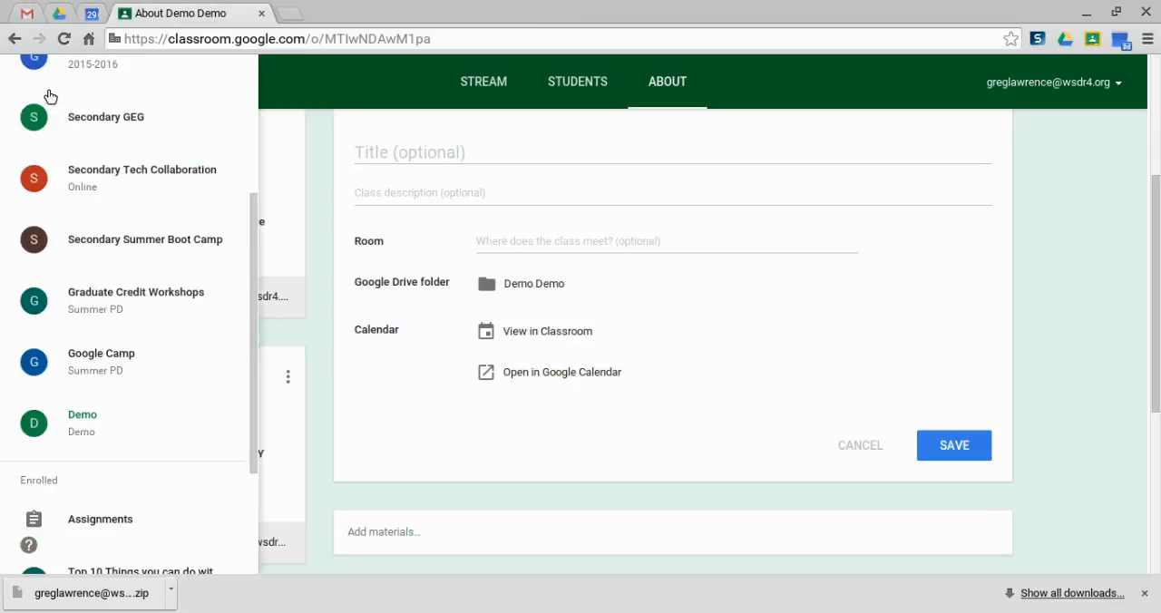
scroll(84, 170, up, 3)
click(85, 168)
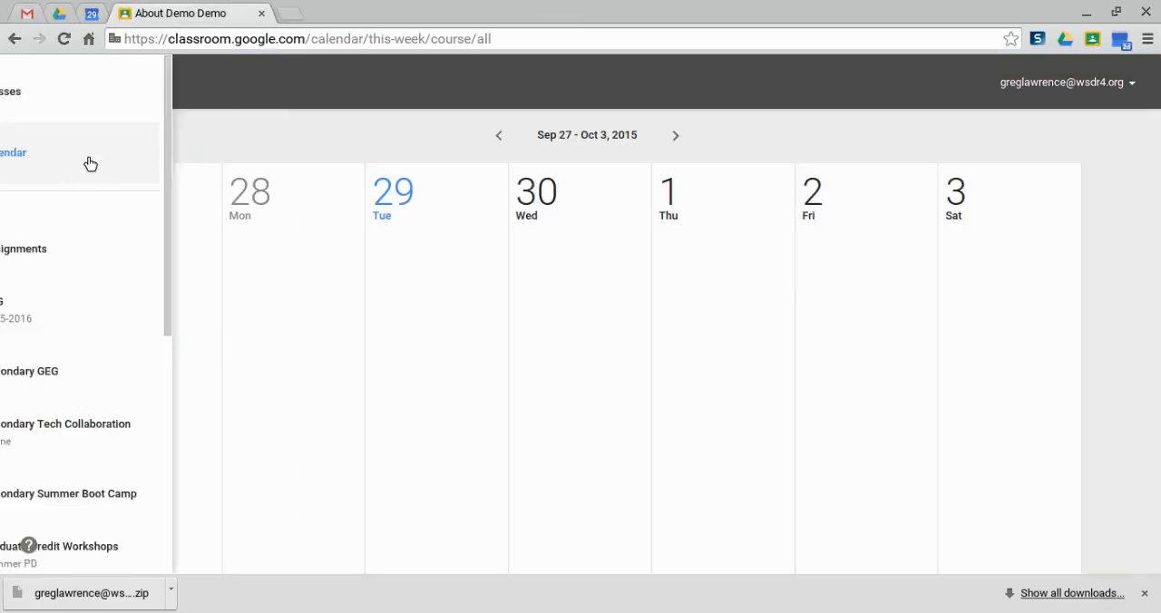